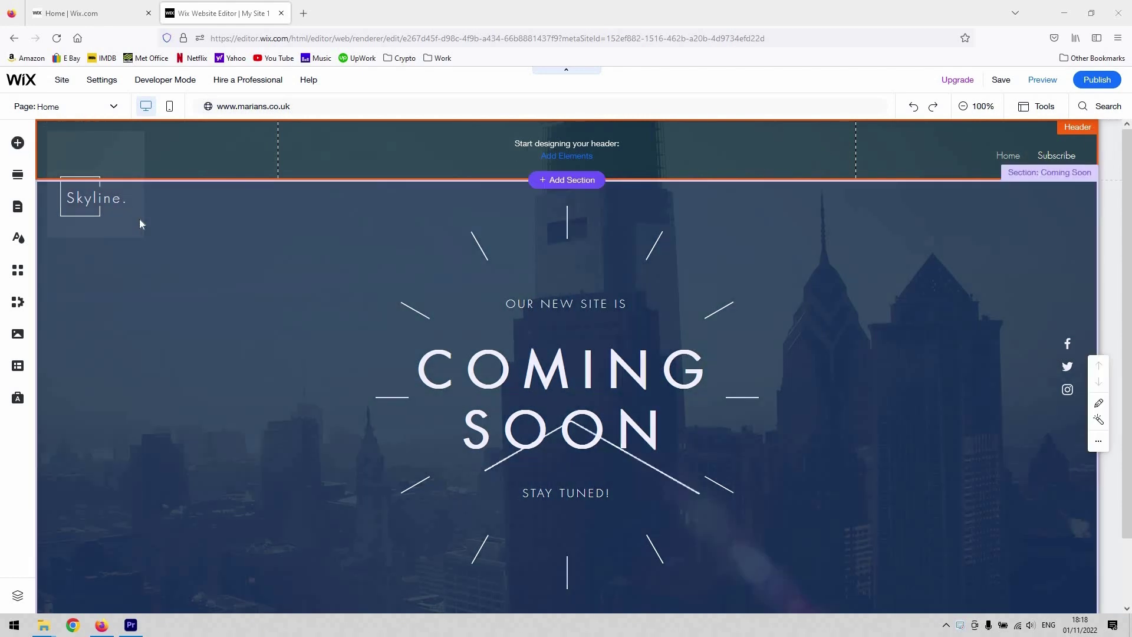
# - Add a members area to the site from the Community elements
pyautogui.click(16, 143)
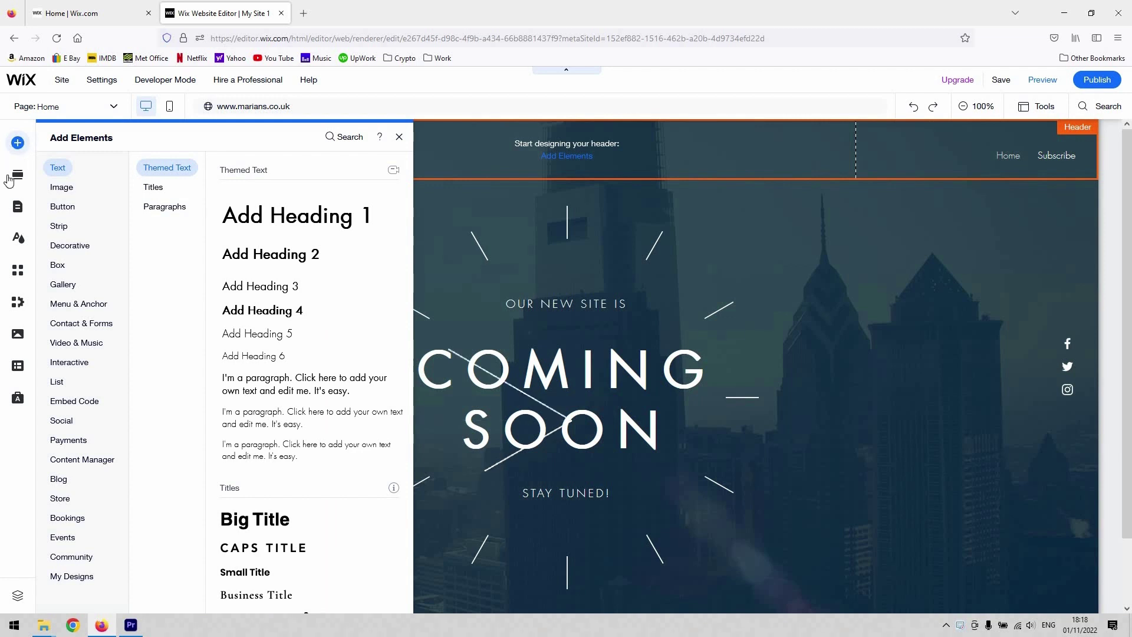
pyautogui.click(86, 558)
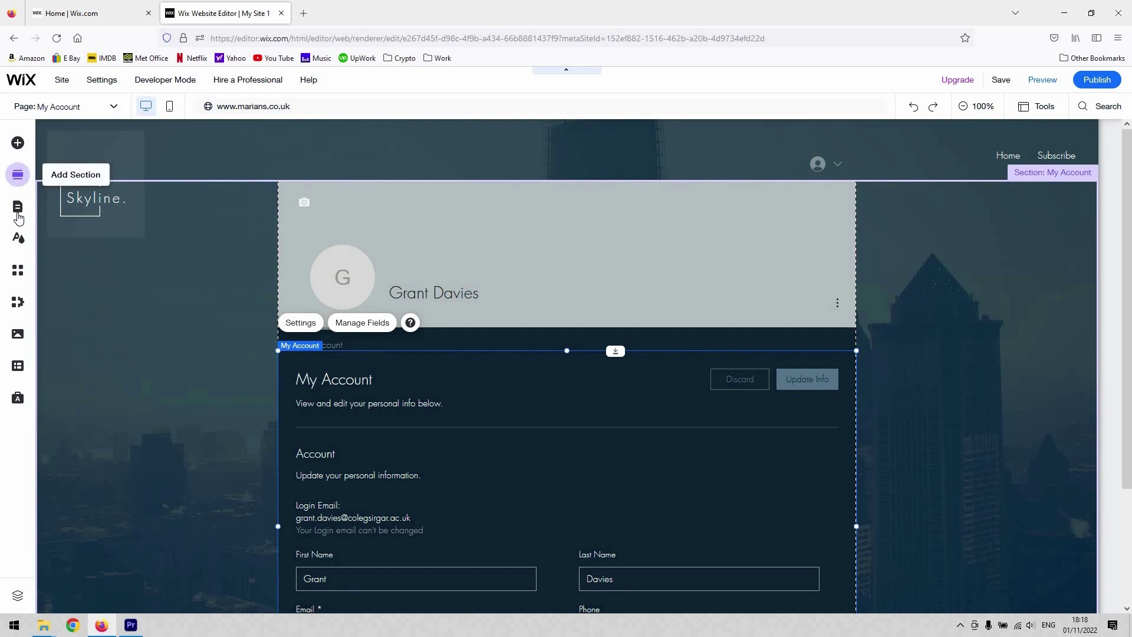
# - Review the site's member pages and the management actions available for them
pyautogui.click(17, 208)
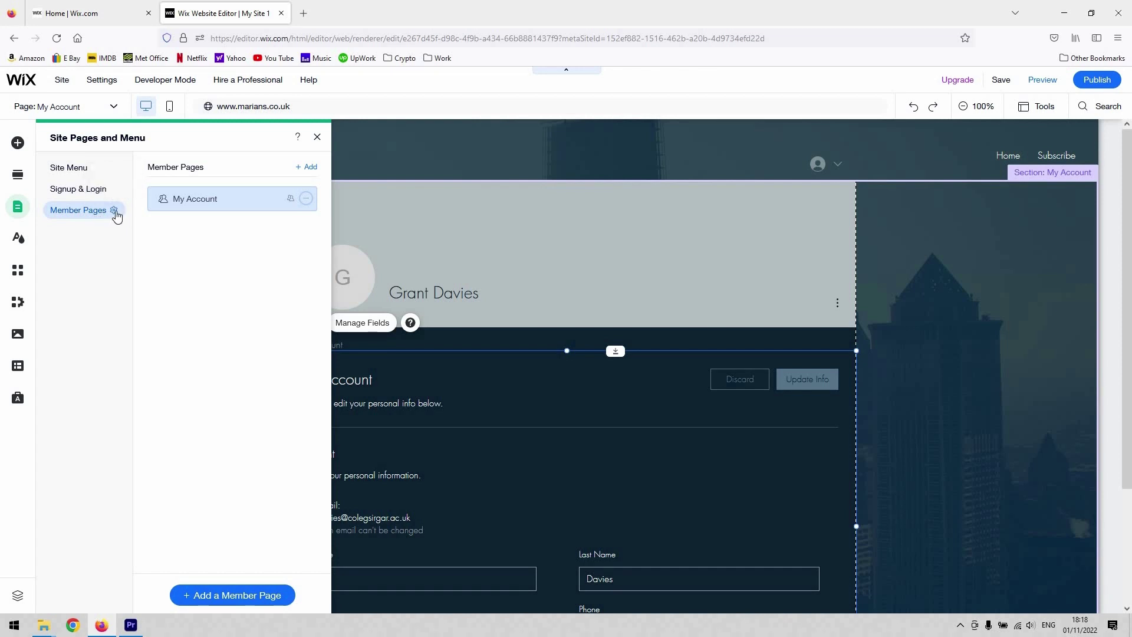
pyautogui.click(114, 211)
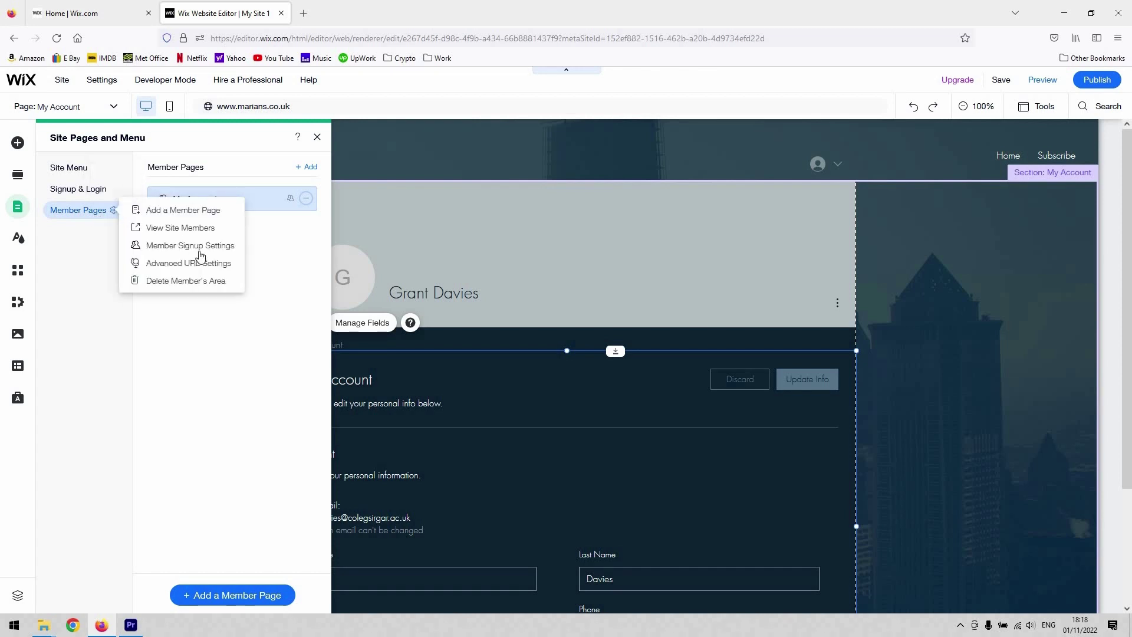
pyautogui.click(114, 214)
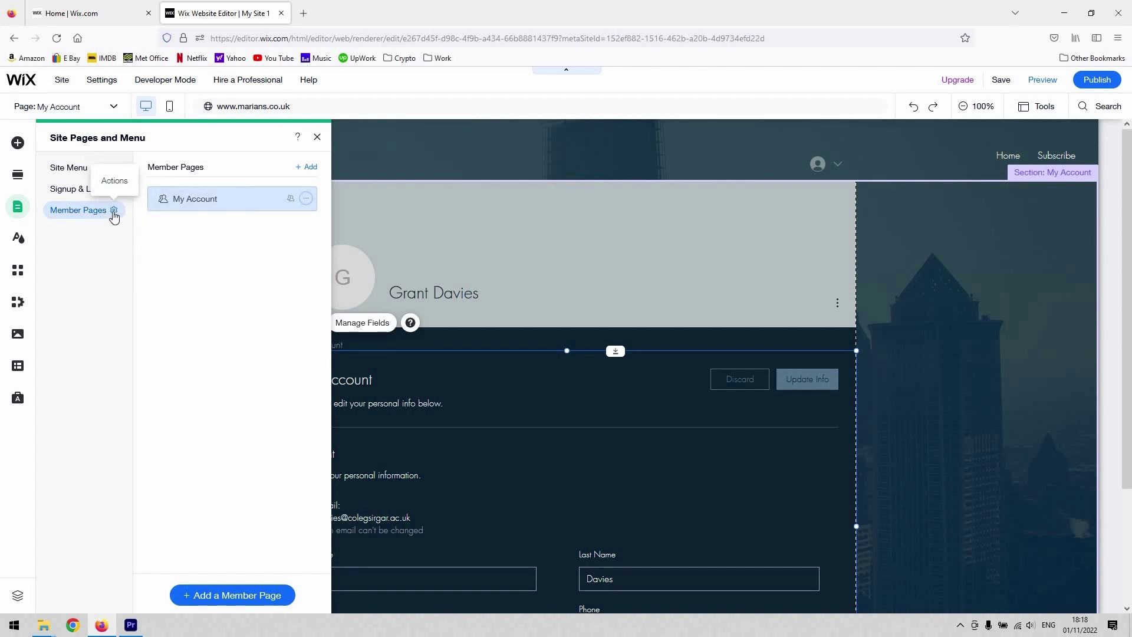
pyautogui.click(114, 210)
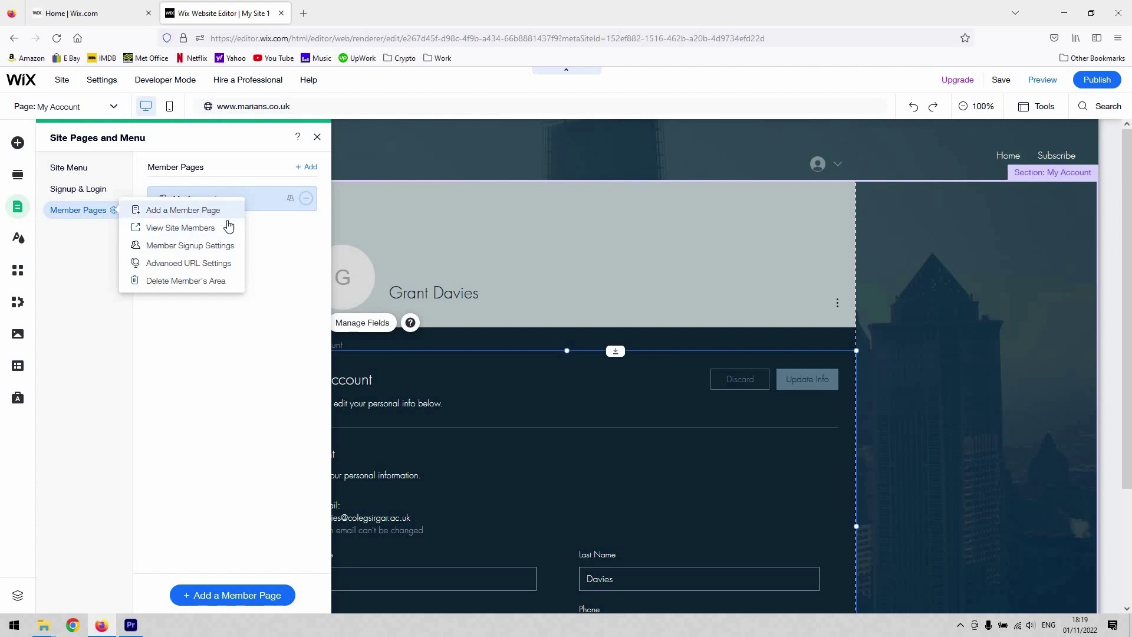
pyautogui.click(352, 173)
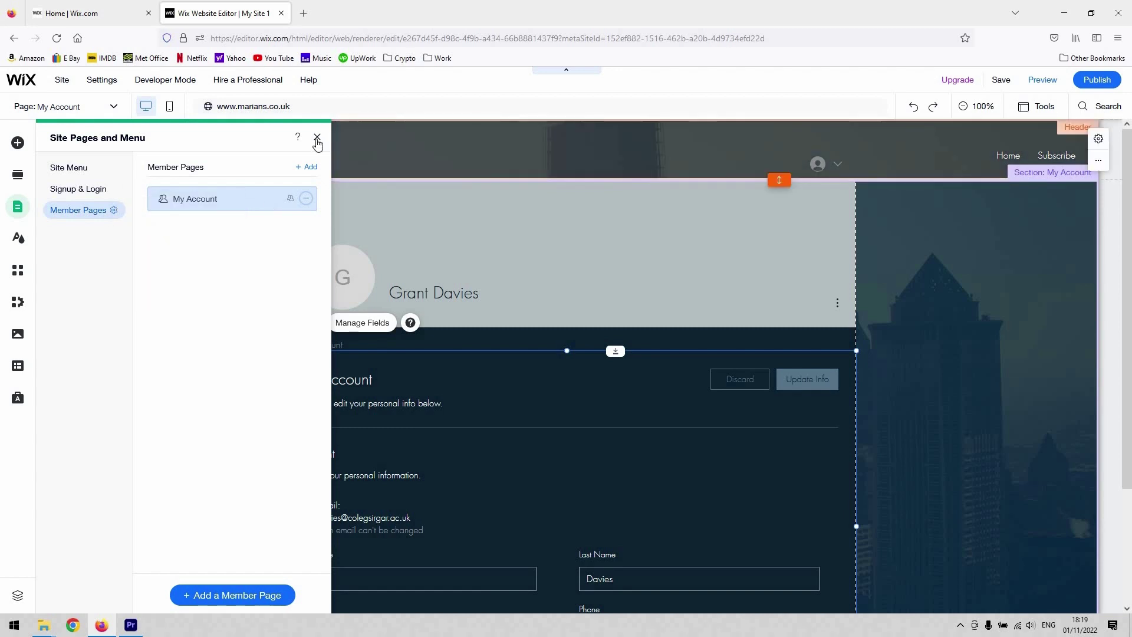
pyautogui.click(317, 140)
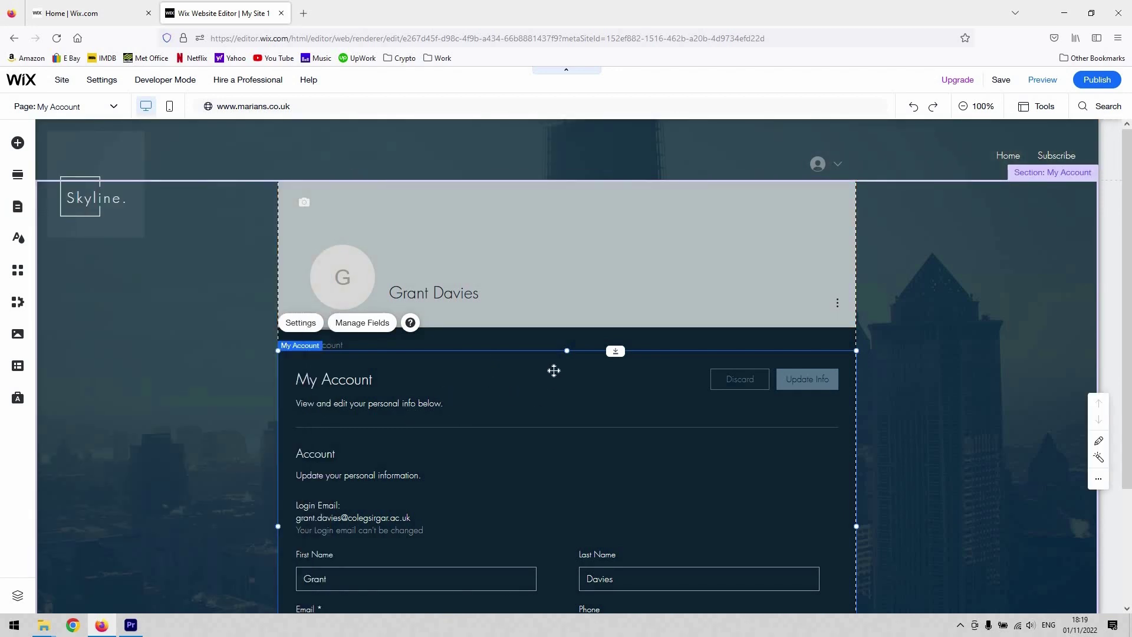
# - Examine the My Account page and its customization settings, including page layout and design styles
pyautogui.scroll(-3, 601, 356)
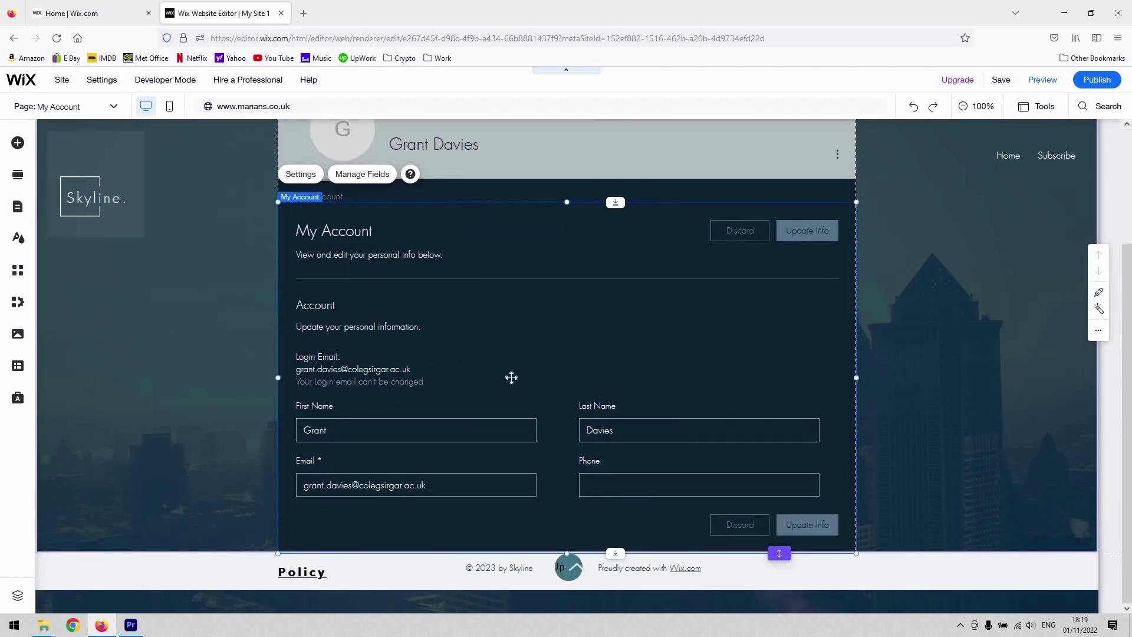
pyautogui.scroll(2, 465, 329)
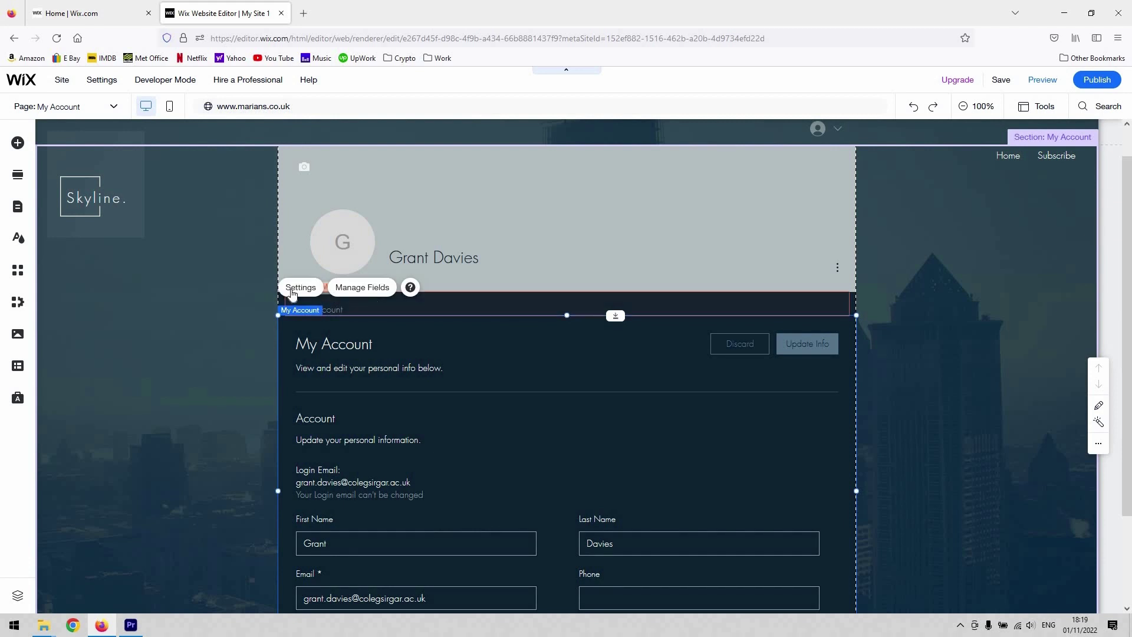
pyautogui.click(301, 287)
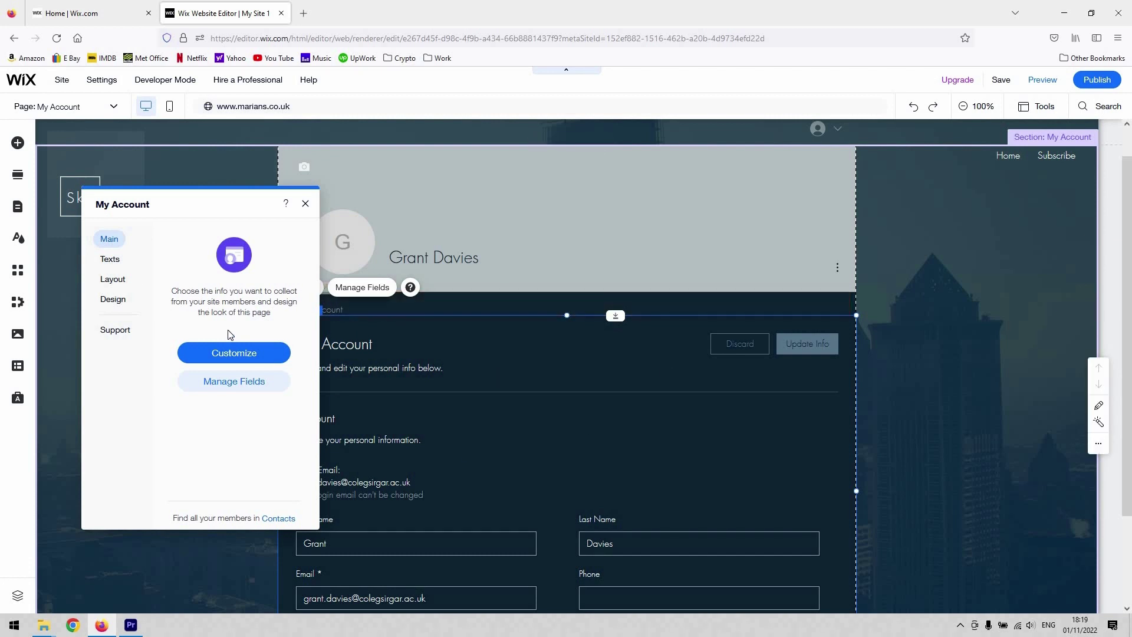
pyautogui.click(245, 362)
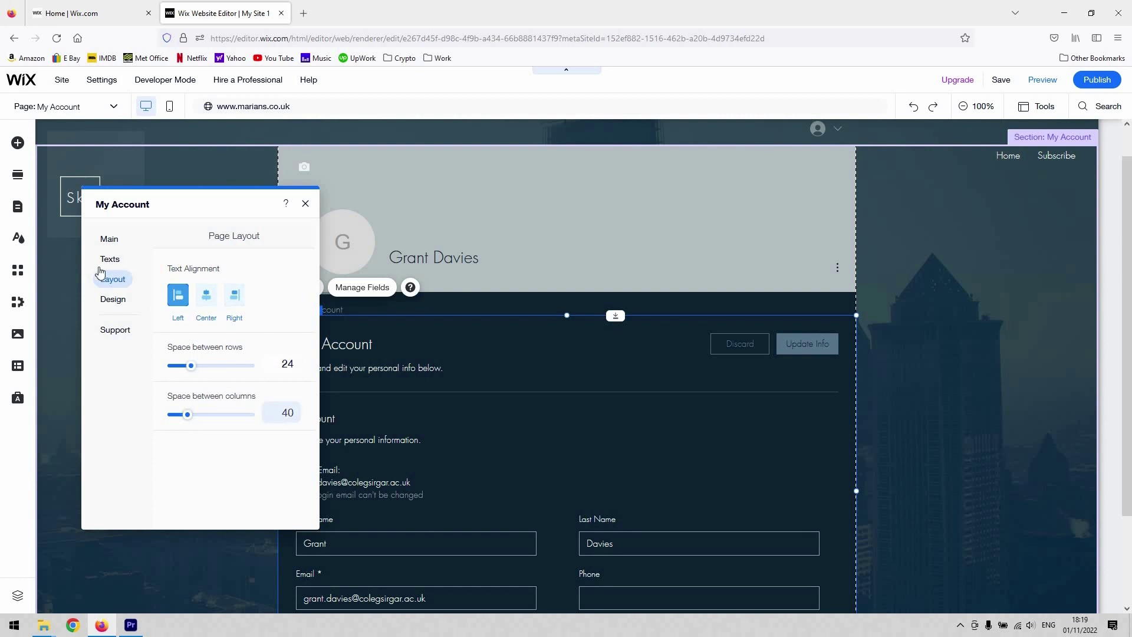
pyautogui.click(116, 300)
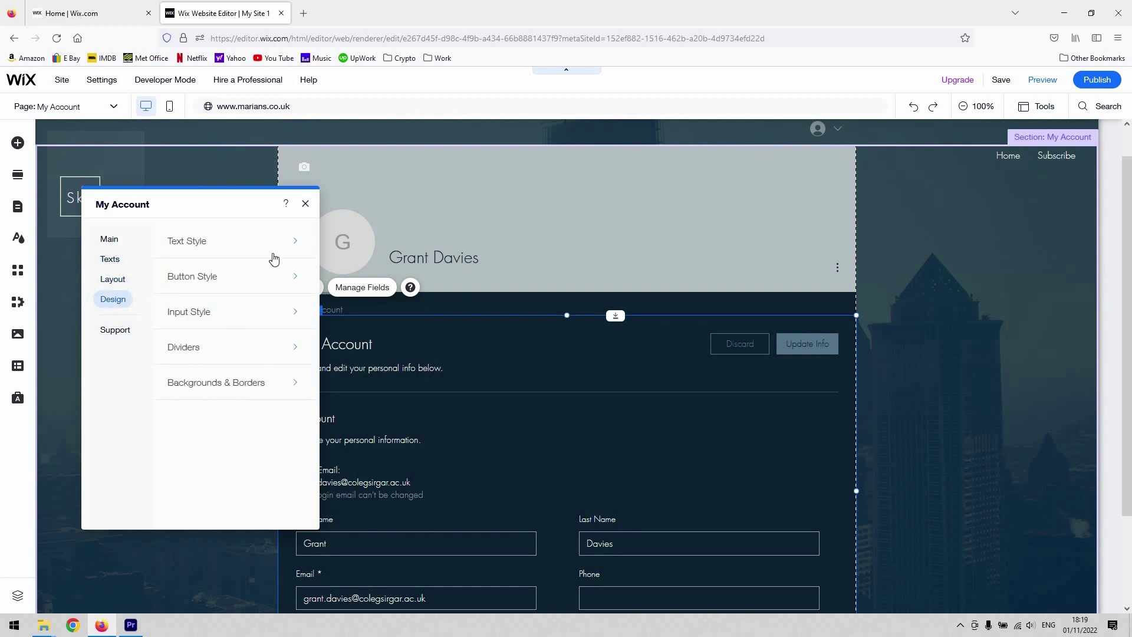
pyautogui.click(295, 275)
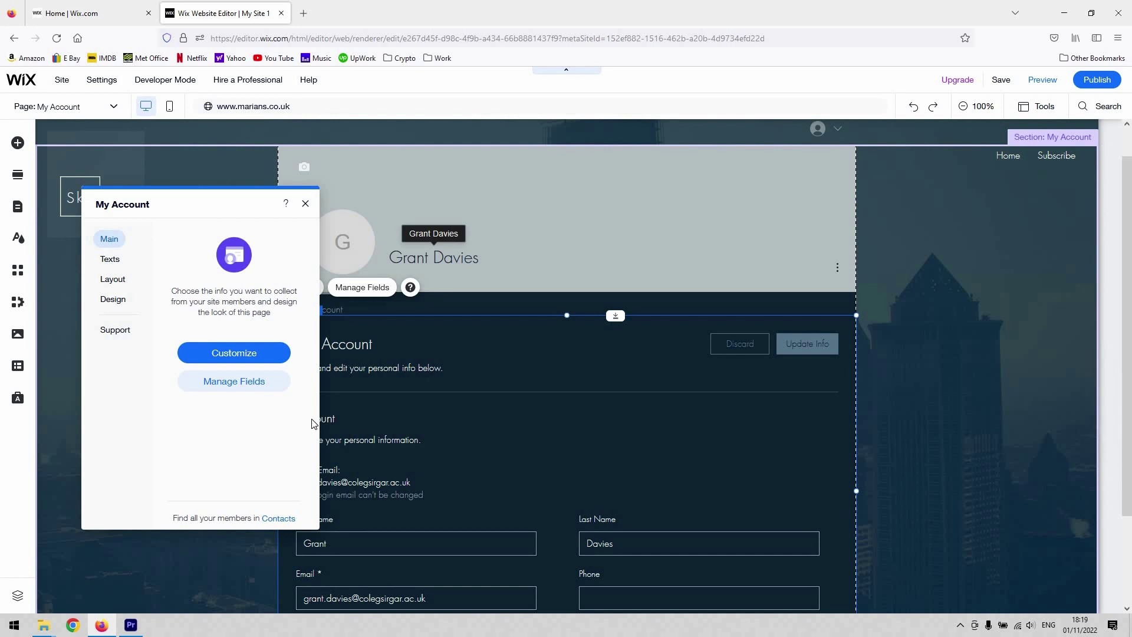
# - Open the management of member account info fields and read the notice about public member profiles
pyautogui.click(234, 387)
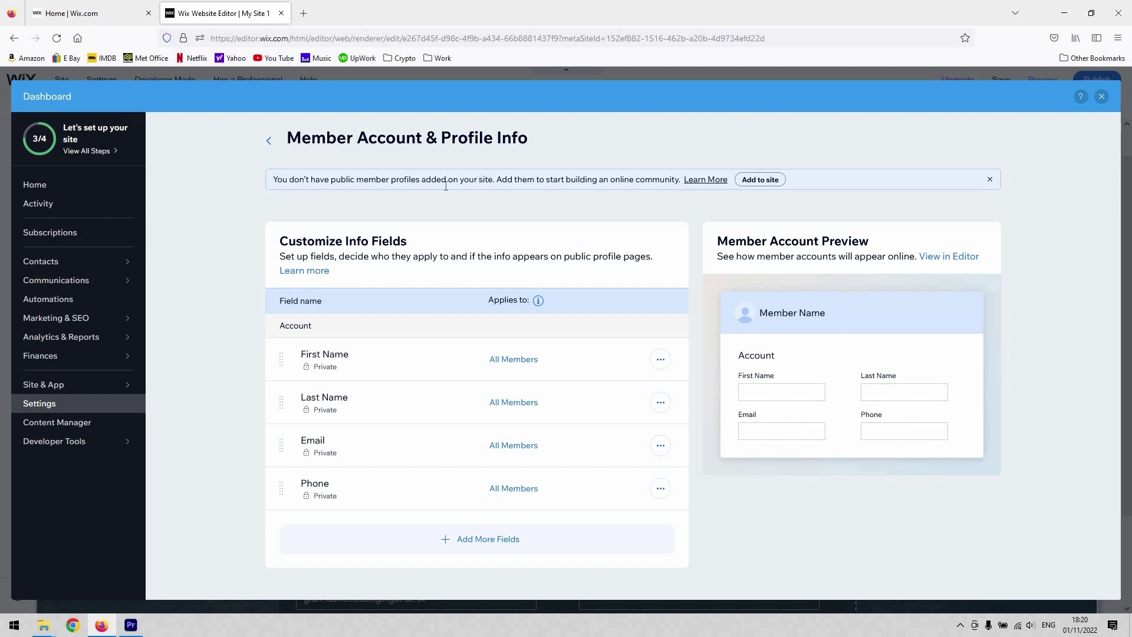
pyautogui.moveTo(446, 187); pyautogui.dragTo(290, 186)
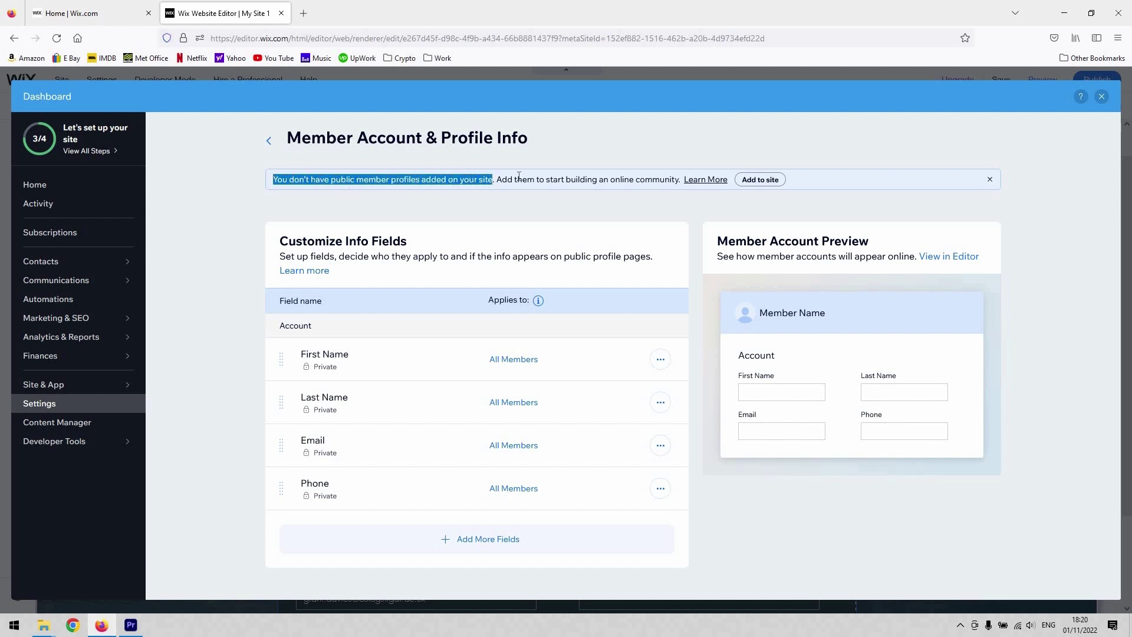
pyautogui.click(590, 182)
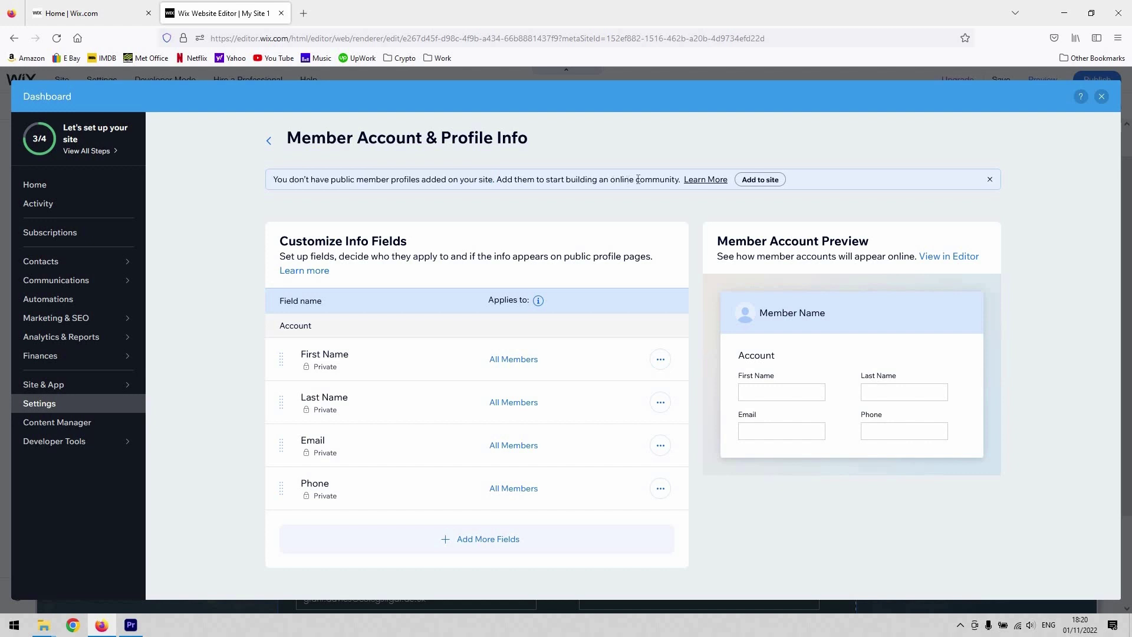
# - Try to add public member profiles to the site, check the My Account member page in the new editor window, and return to field management
pyautogui.click(771, 182)
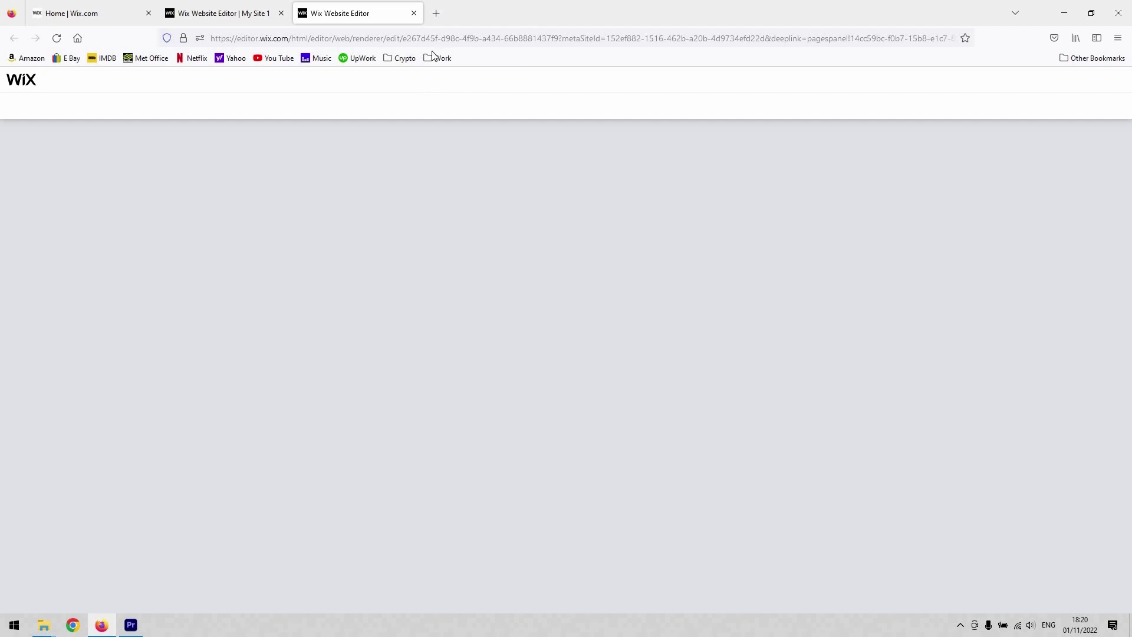
pyautogui.click(266, 8)
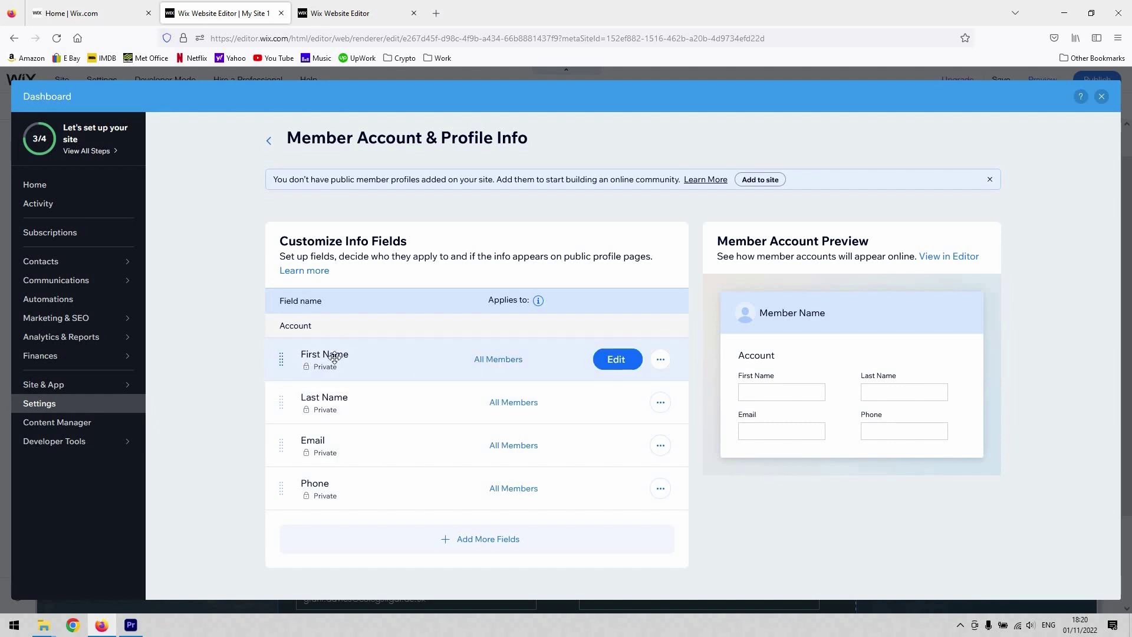
pyautogui.click(389, 14)
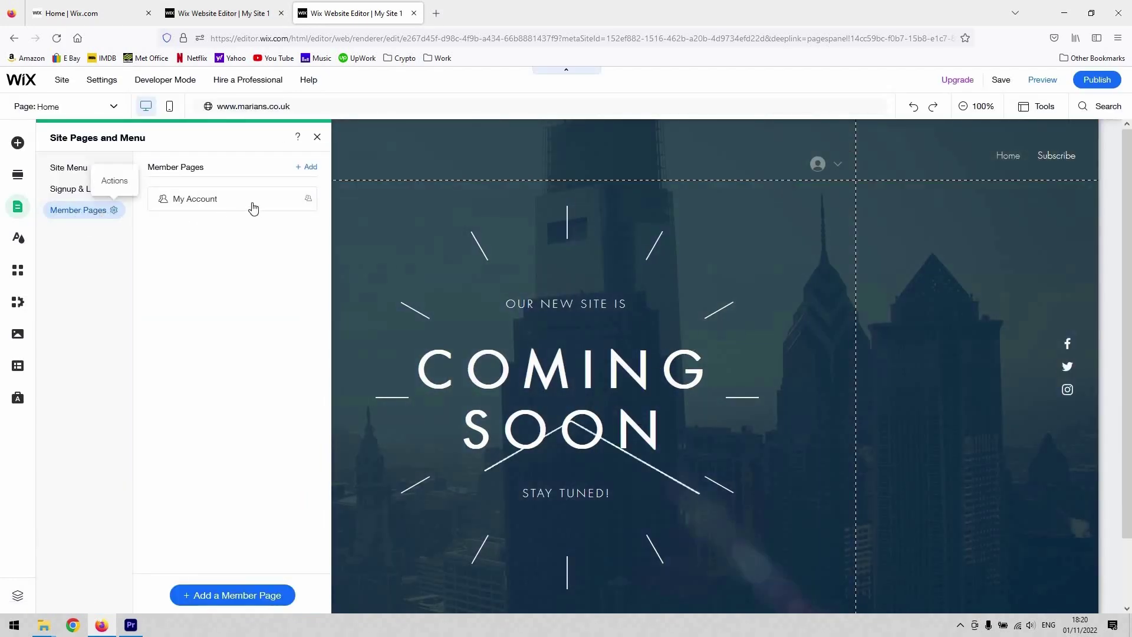
pyautogui.moveTo(238, 207)
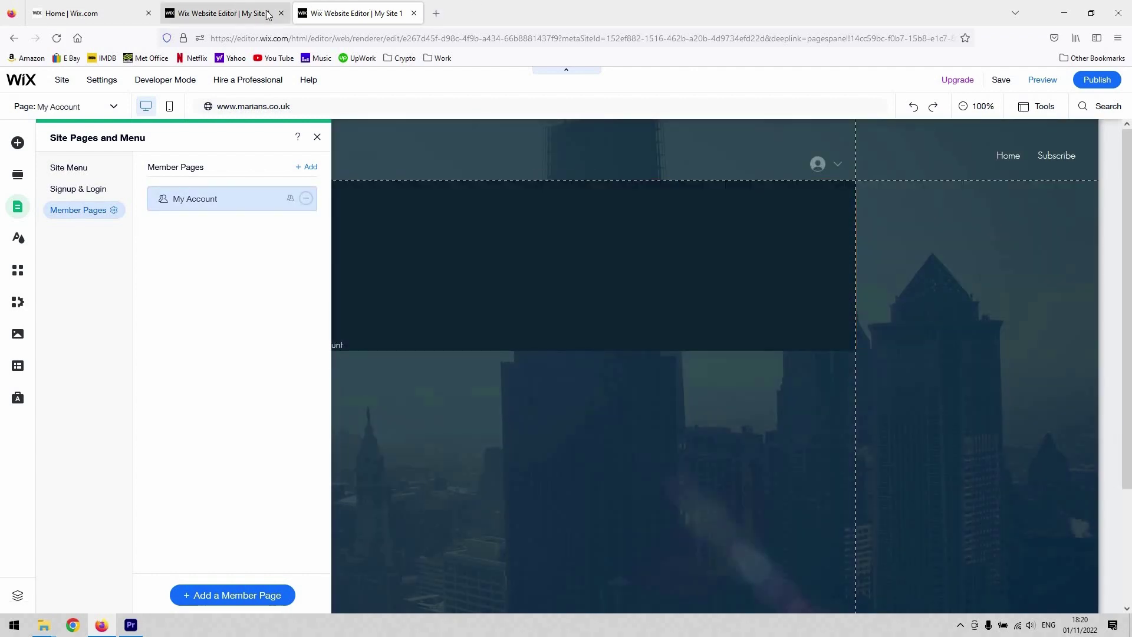
pyautogui.click(246, 12)
pyautogui.moveTo(412, 369)
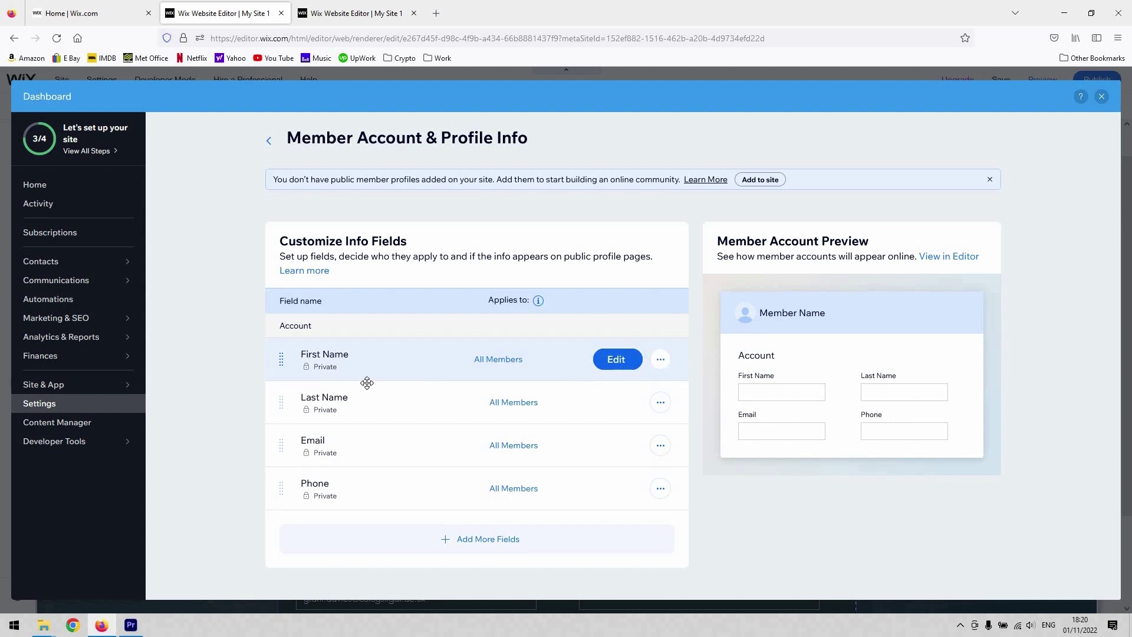
# - Add the existing Address field to the member account's info fields
pyautogui.click(660, 361)
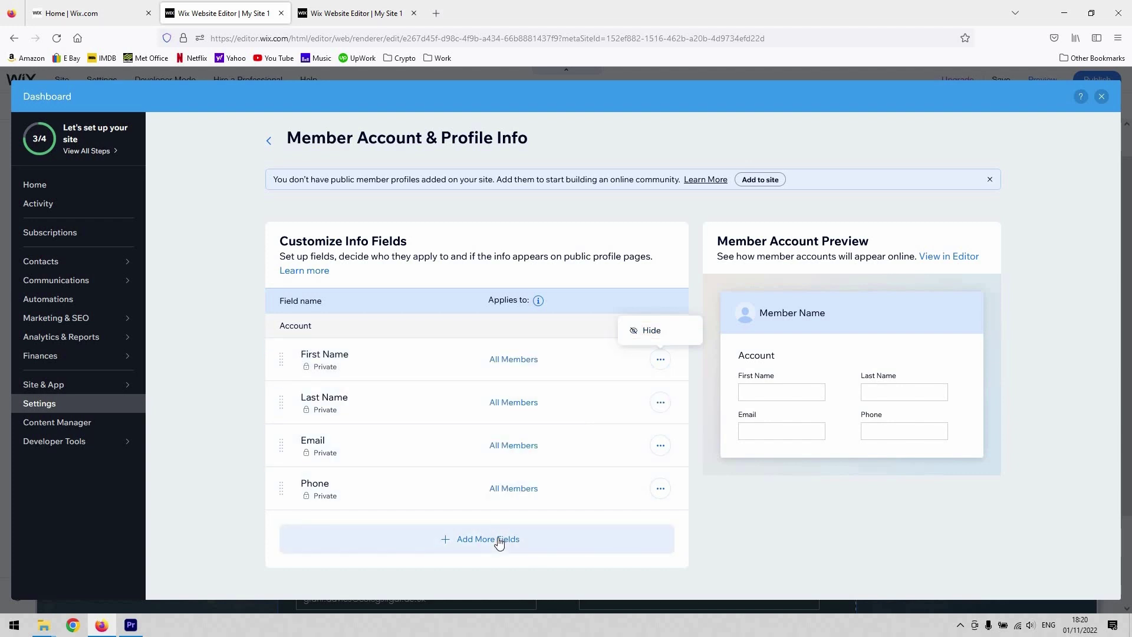
pyautogui.click(455, 435)
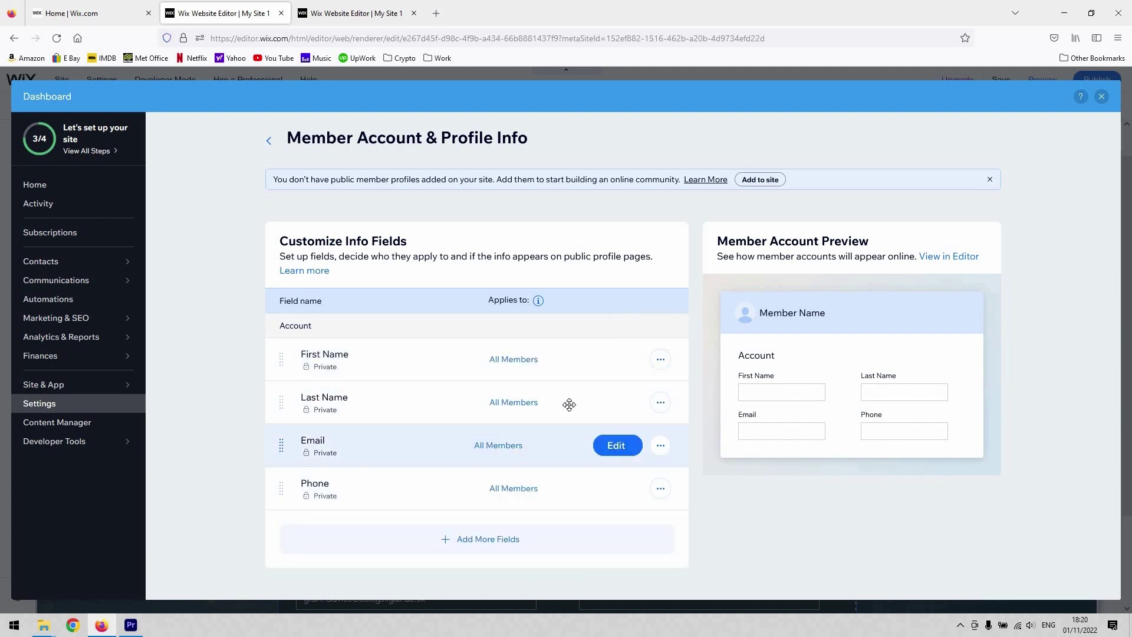
pyautogui.click(545, 533)
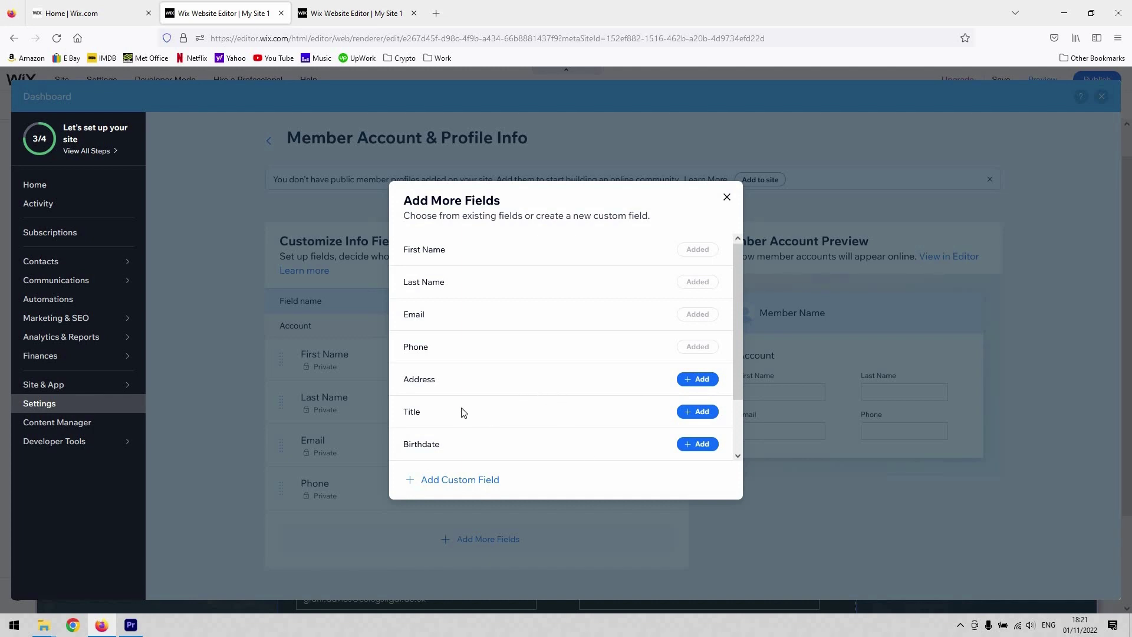
pyautogui.click(701, 383)
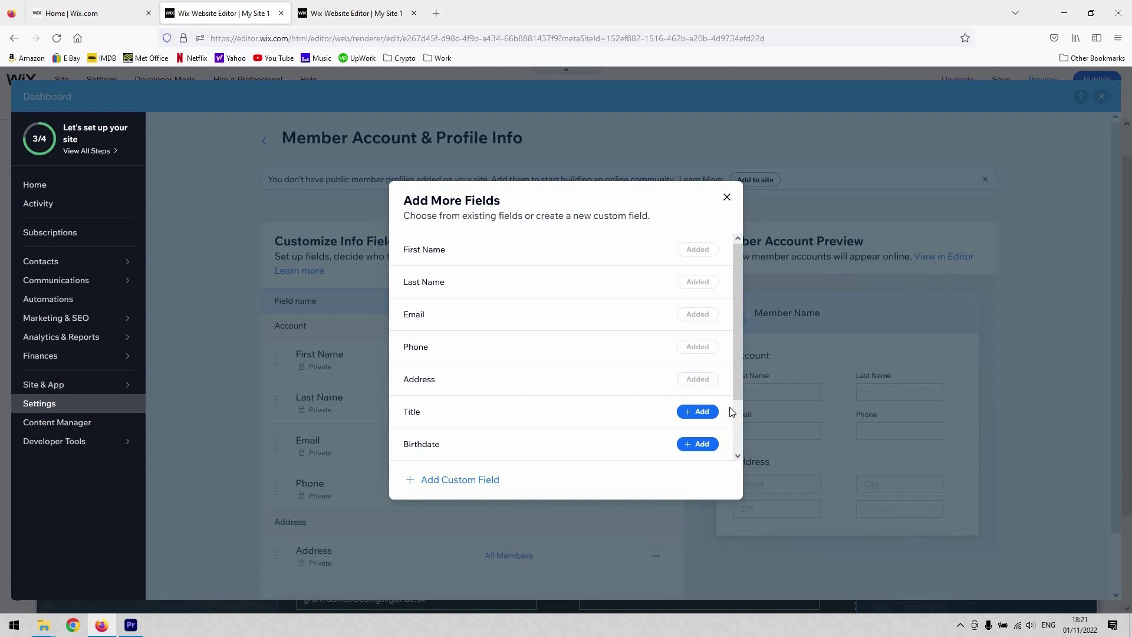
pyautogui.click(731, 203)
# - Check the Address field's edit option, and close the field management and the My Account settings
pyautogui.scroll(-2, 687, 455)
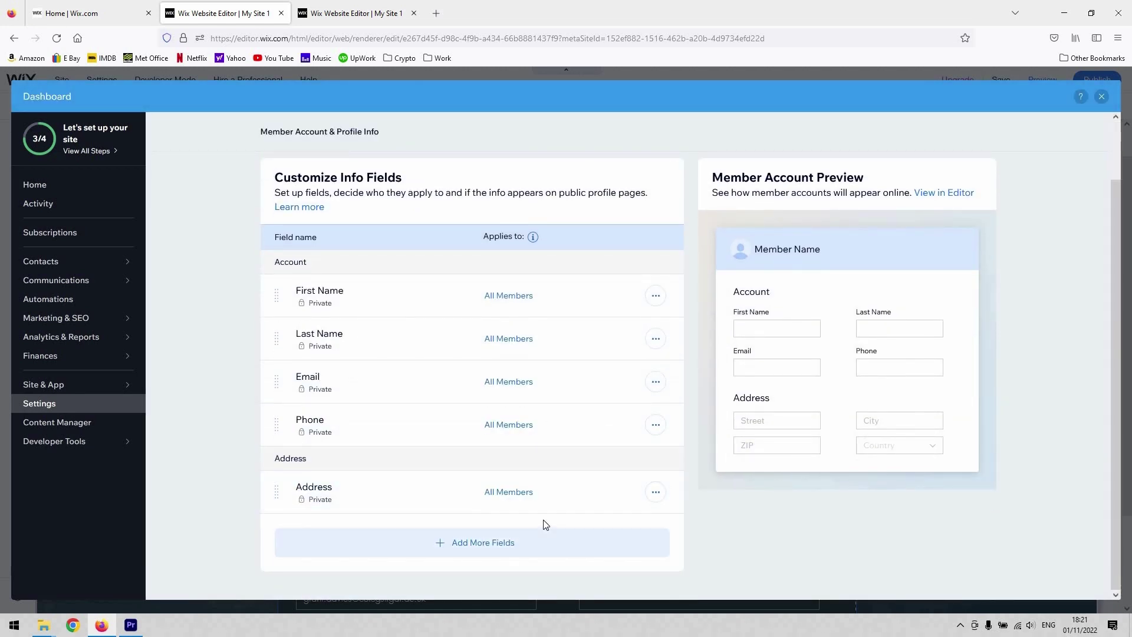
pyautogui.moveTo(612, 500)
pyautogui.scroll(1, 616, 504)
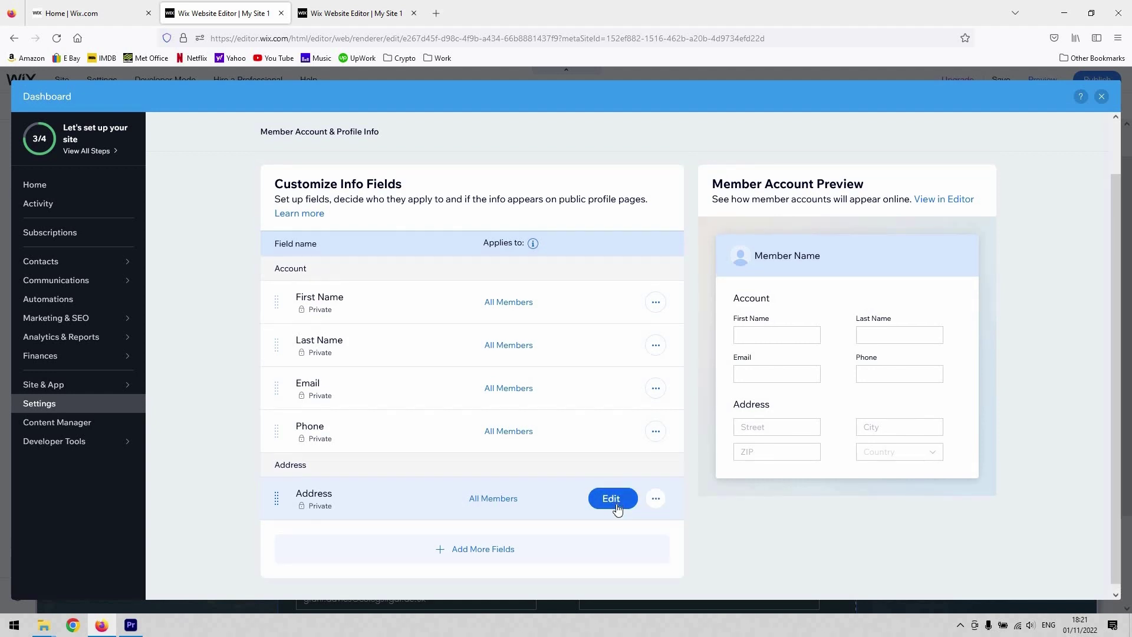
pyautogui.click(611, 502)
pyautogui.moveTo(635, 502); pyautogui.dragTo(611, 508)
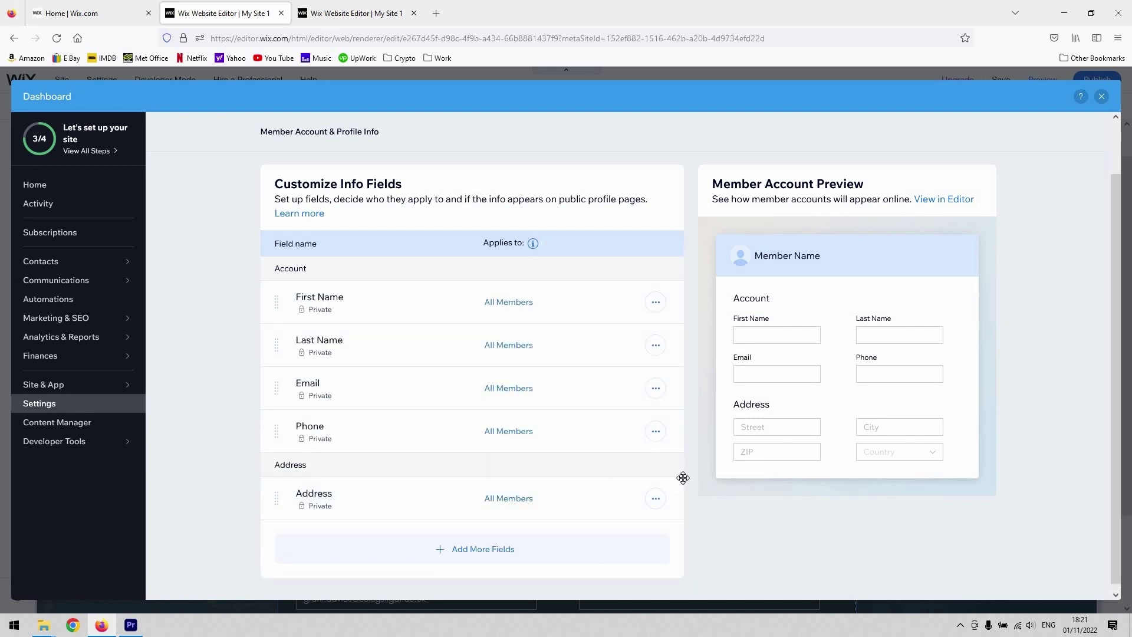
pyautogui.click(1101, 98)
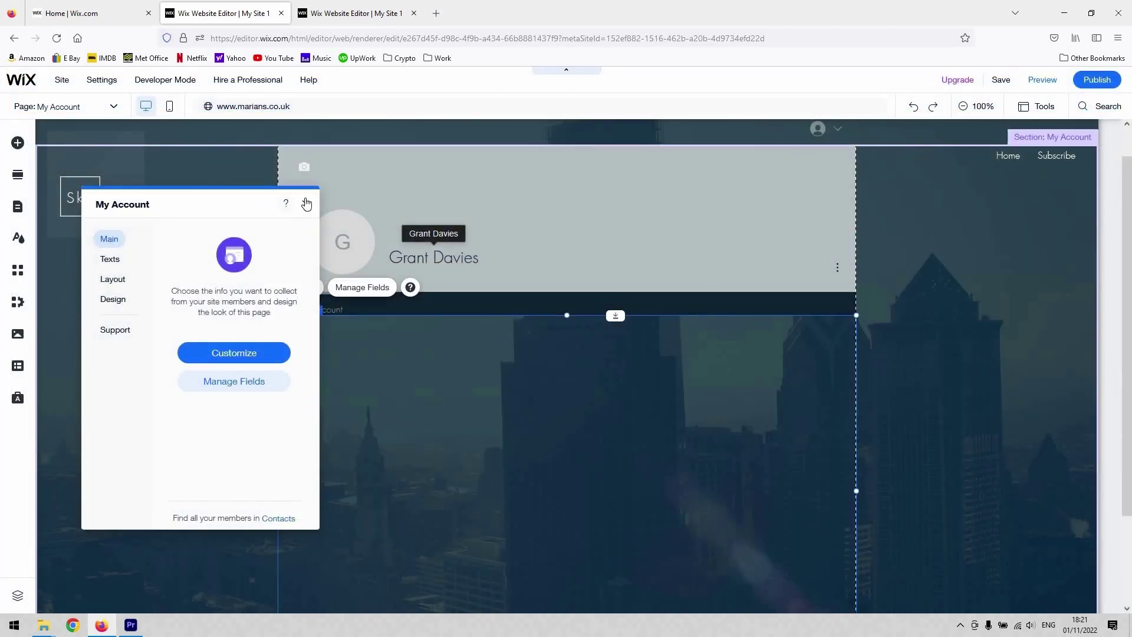
pyautogui.click(306, 203)
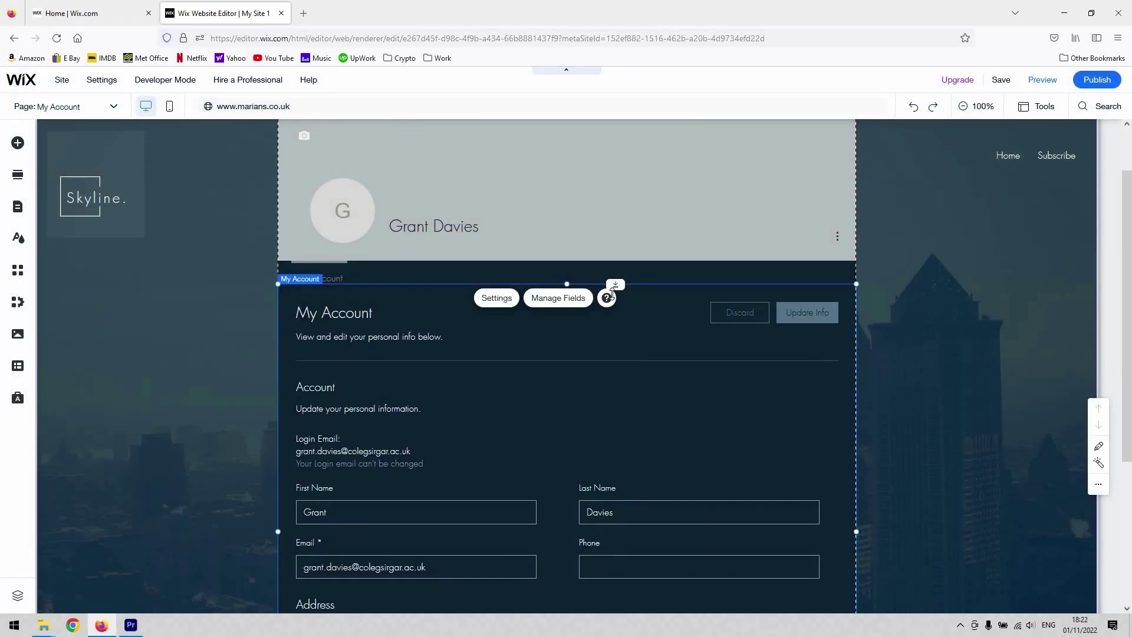
# - Reopen the member field management and open the First Name field for editing
pyautogui.click(563, 299)
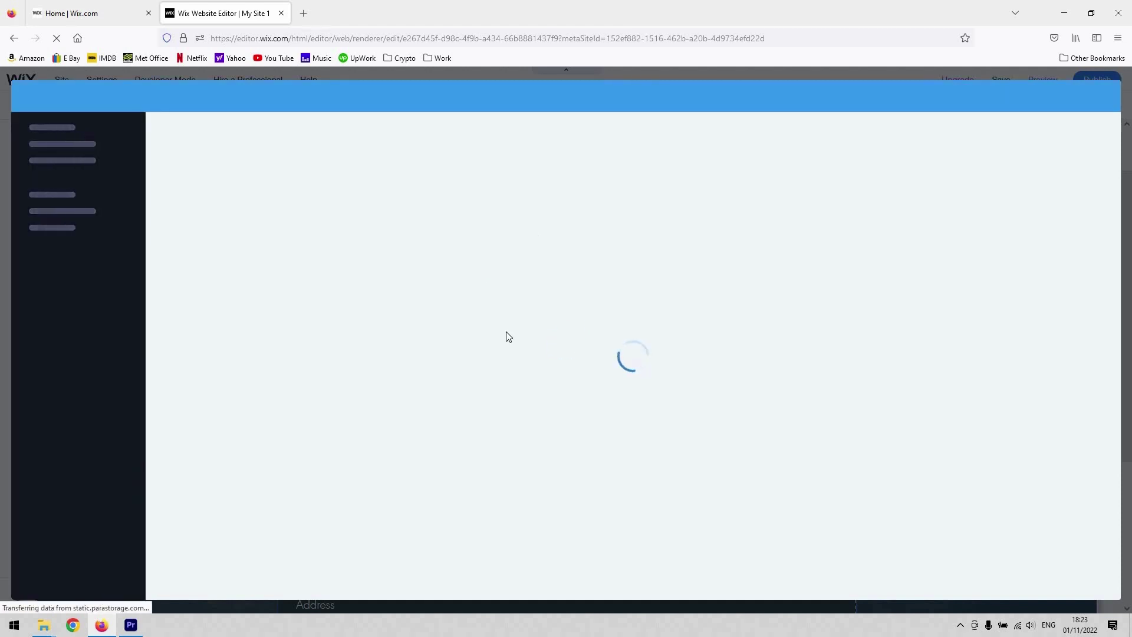
pyautogui.moveTo(610, 359)
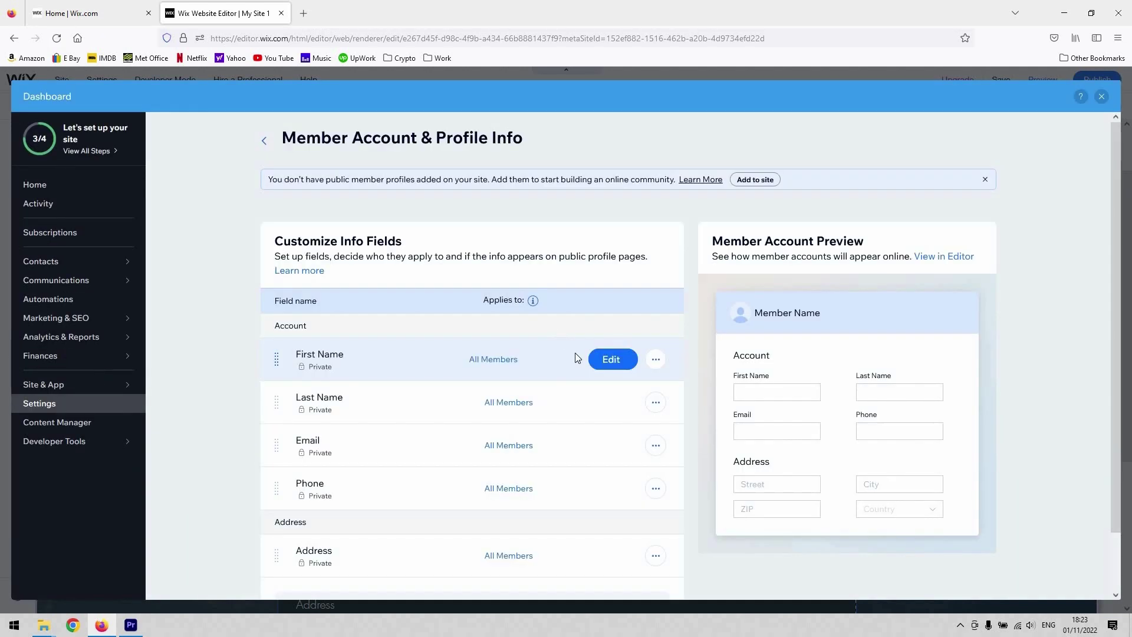
pyautogui.click(617, 360)
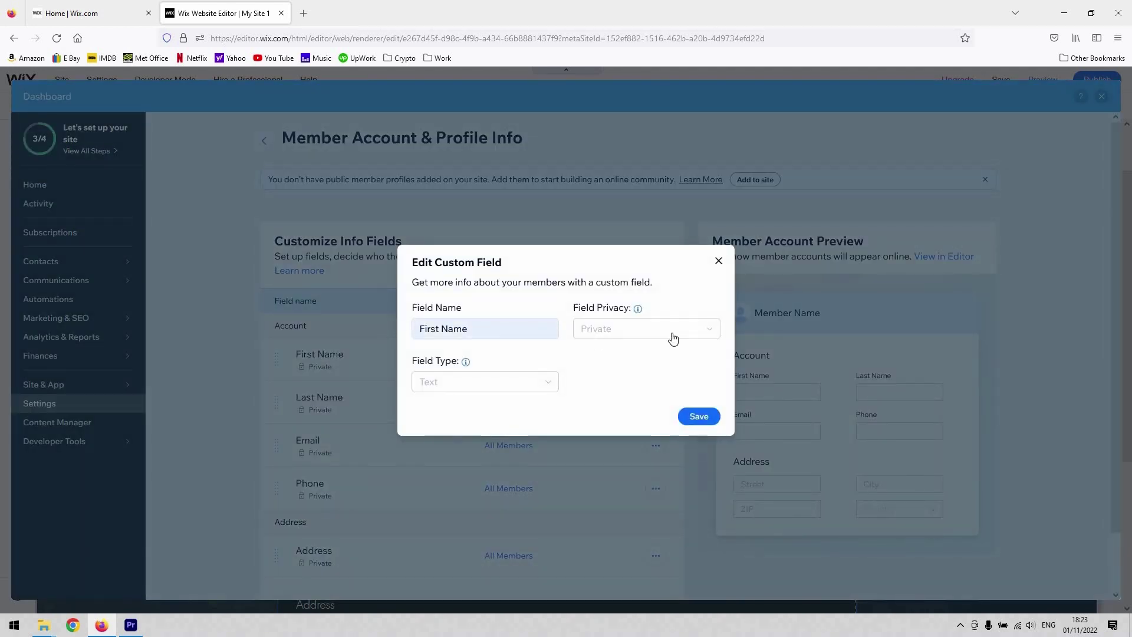